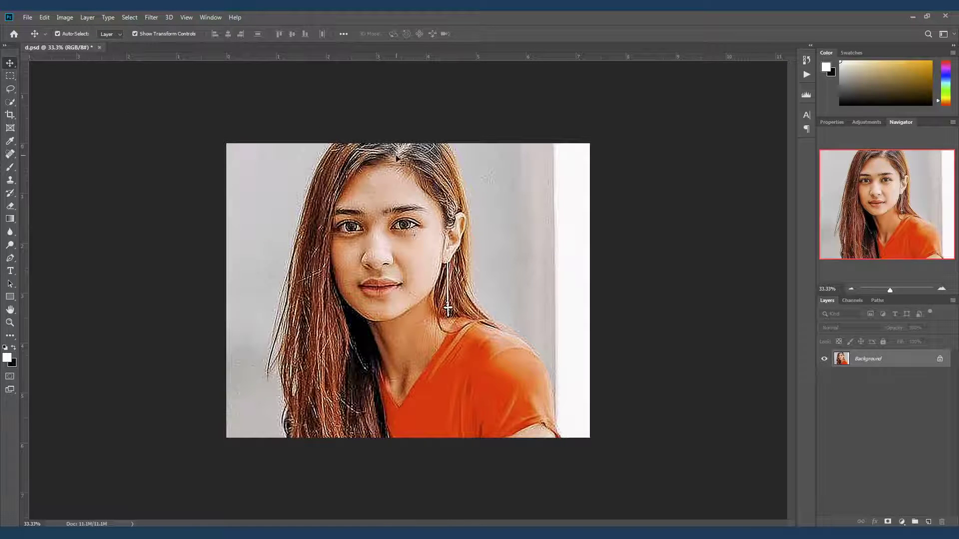
Swap the foreground and background colours and extend the canvas upward with white space above the head using the Crop tool
left_click(14, 348)
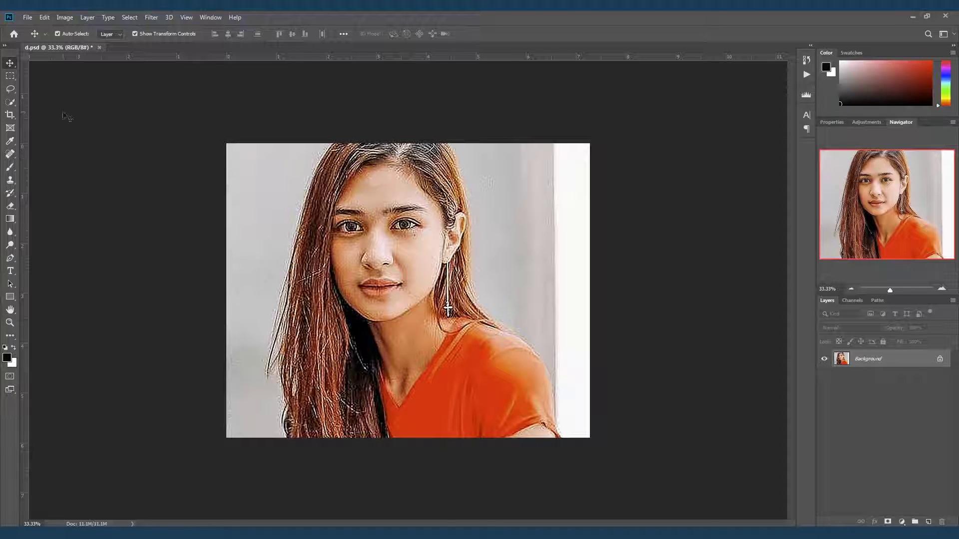
left_click(10, 114)
left_click_drag(409, 144, 416, 111)
left_click(10, 63)
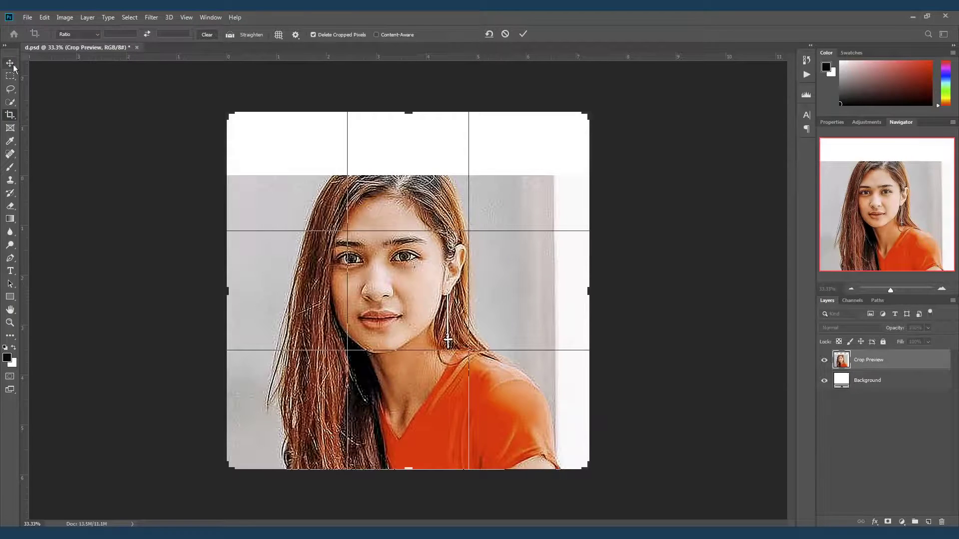
Open the Liquify filter and push the hair on top of the head up into the white area with Forward Warp at brush size 175
left_click(154, 20)
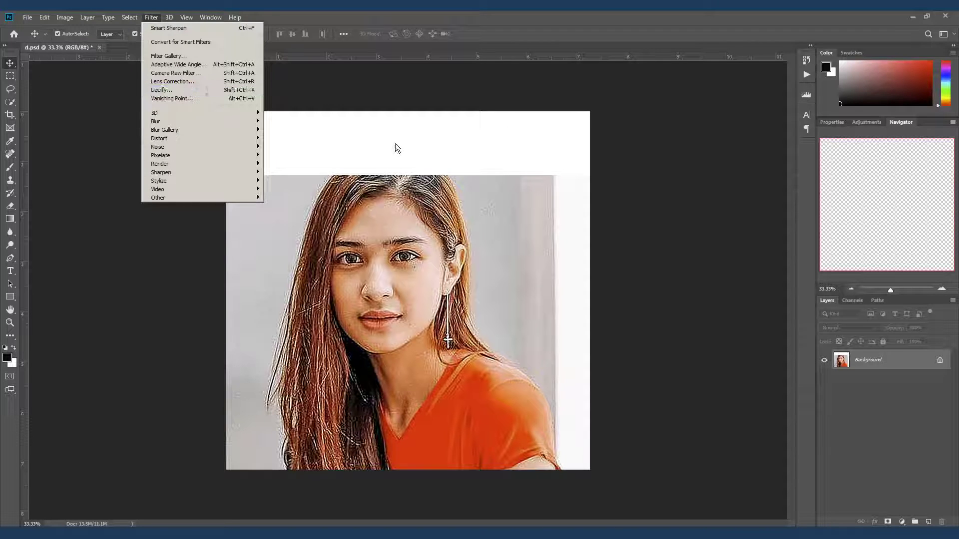
left_click(161, 90)
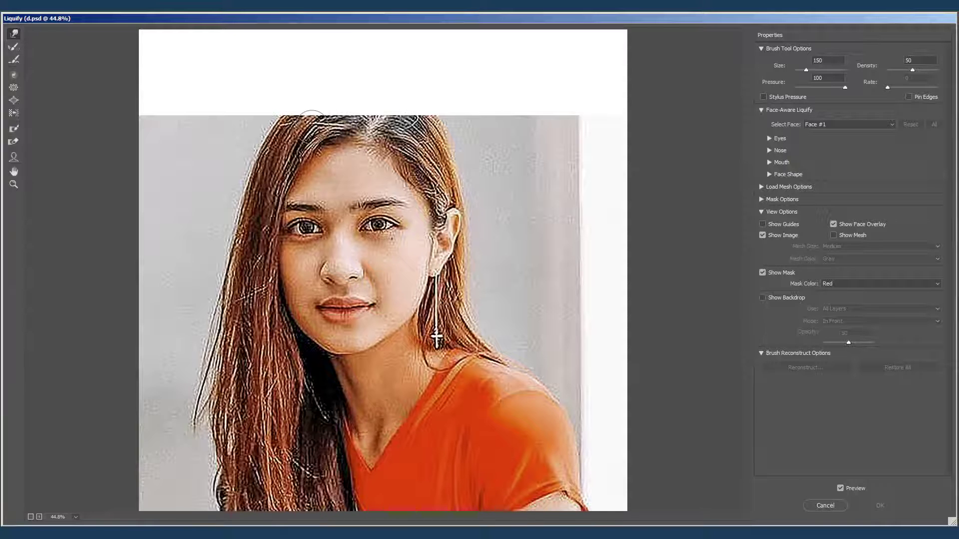
key("bracketright")
left_click_drag(298, 121, 307, 99)
mouse_move(305, 100)
left_mouse_down()
mouse_move(283, 118)
mouse_move(296, 106)
mouse_move(321, 118)
mouse_move(339, 109)
mouse_move(314, 108)
mouse_move(340, 95)
mouse_move(308, 106)
mouse_move(316, 98)
mouse_move(338, 112)
mouse_move(366, 103)
mouse_move(325, 97)
mouse_move(343, 94)
mouse_move(348, 108)
mouse_move(372, 95)
mouse_move(376, 110)
mouse_move(391, 99)
mouse_move(394, 109)
mouse_move(399, 94)
mouse_move(298, 106)
left_mouse_up()
mouse_move(407, 124)
left_mouse_down()
mouse_move(413, 109)
mouse_move(404, 111)
mouse_move(430, 115)
mouse_move(420, 103)
mouse_move(383, 92)
mouse_move(374, 103)
mouse_move(381, 96)
mouse_move(349, 86)
mouse_move(325, 98)
mouse_move(346, 91)
mouse_move(384, 100)
mouse_move(385, 87)
mouse_move(374, 89)
mouse_move(427, 108)
left_mouse_up()
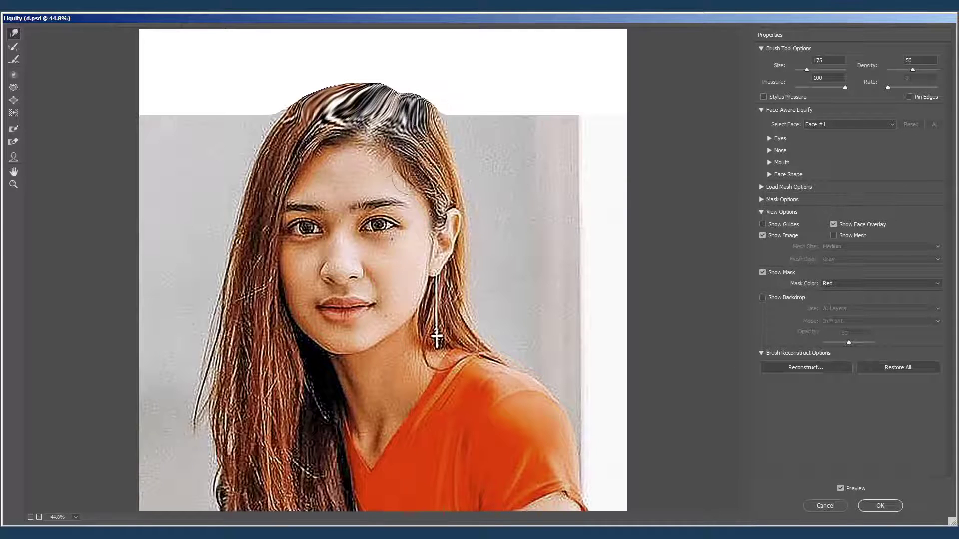
mouse_move(342, 111)
left_mouse_down()
mouse_move(304, 128)
mouse_move(311, 133)
mouse_move(301, 127)
mouse_move(337, 103)
mouse_move(352, 107)
mouse_move(357, 153)
mouse_move(349, 92)
left_mouse_up()
mouse_move(420, 128)
left_mouse_down()
mouse_move(440, 122)
mouse_move(430, 117)
mouse_move(414, 139)
left_mouse_up()
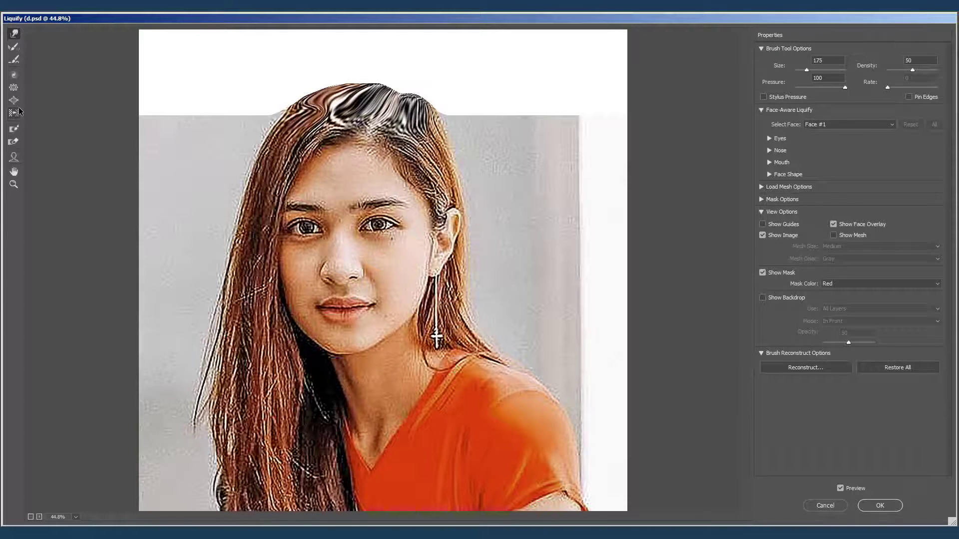
Choose the Pucker tool in Liquify and enlarge its brush to 300
left_click(14, 89)
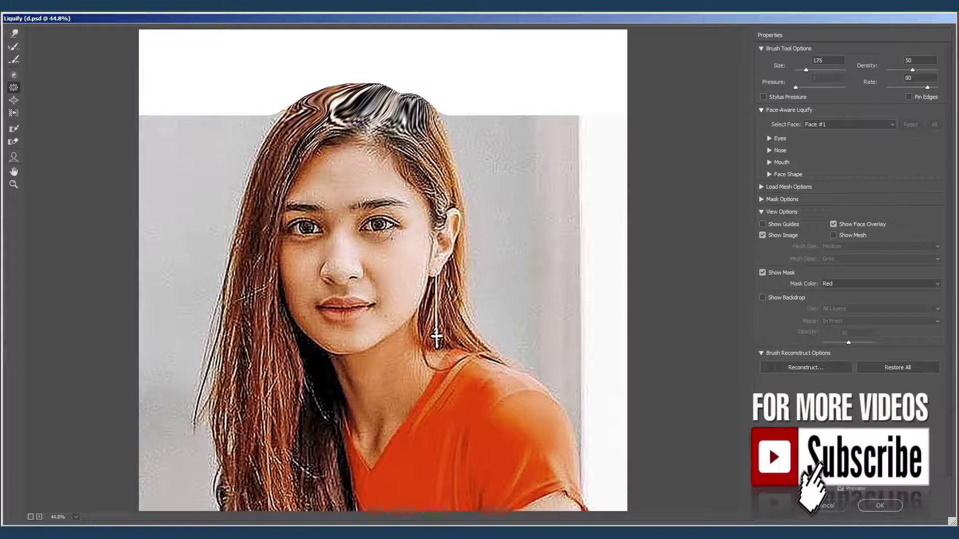
key("bracketright")
key("bracketright")
key("bracketright")
key("bracketright")
key("bracketright")
key("bracketright")
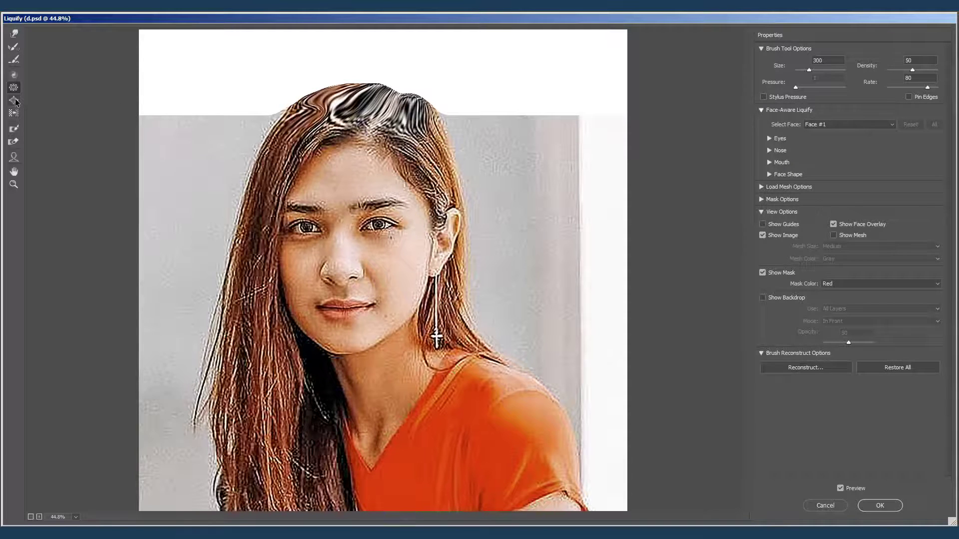
Enlarge the nose slightly with the Bloat tool at brush size 300
key("bracketright")
key("bracketright")
key("bracketright")
key("bracketright")
key("bracketright")
key("bracketright")
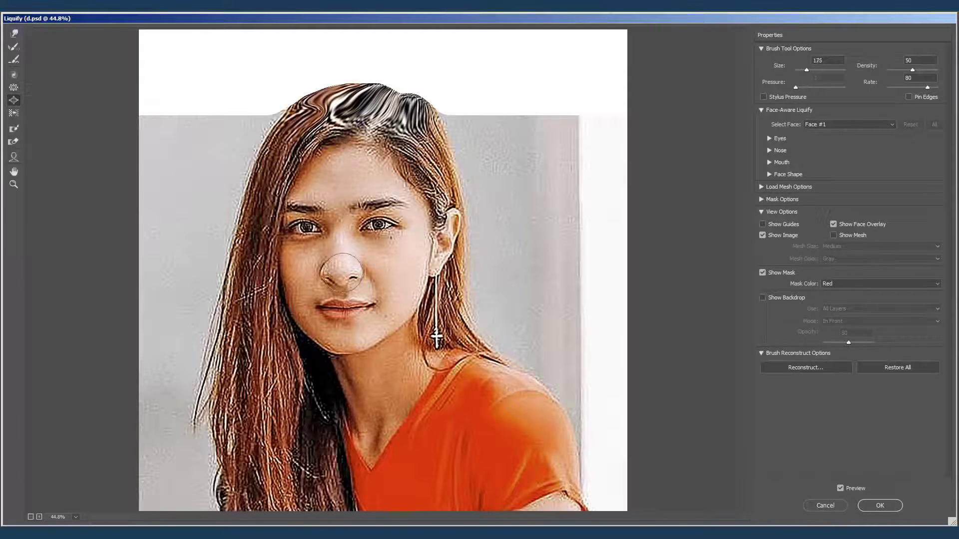
key("bracketleft")
key("bracketleft")
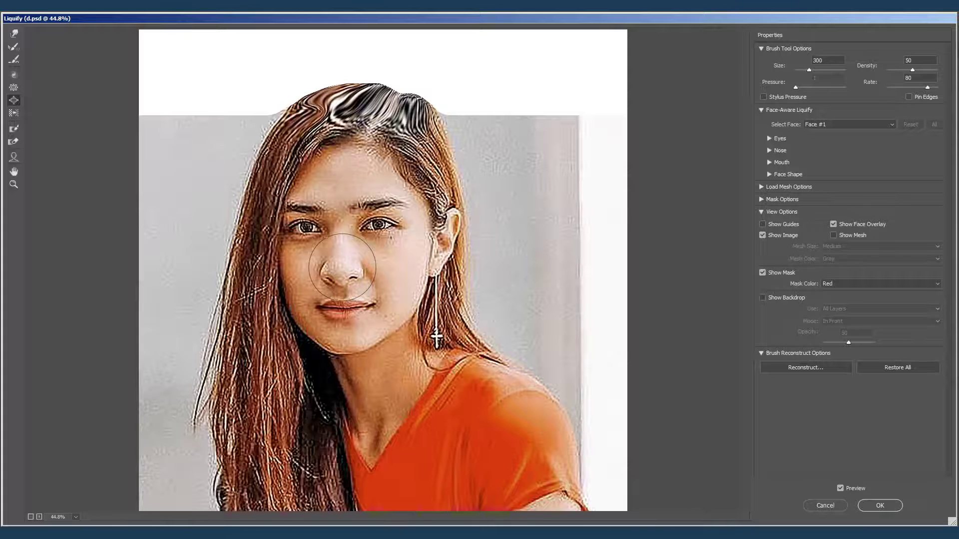
left_click(342, 267)
left_click(342, 267)
left_click(342, 267)
left_click(342, 267)
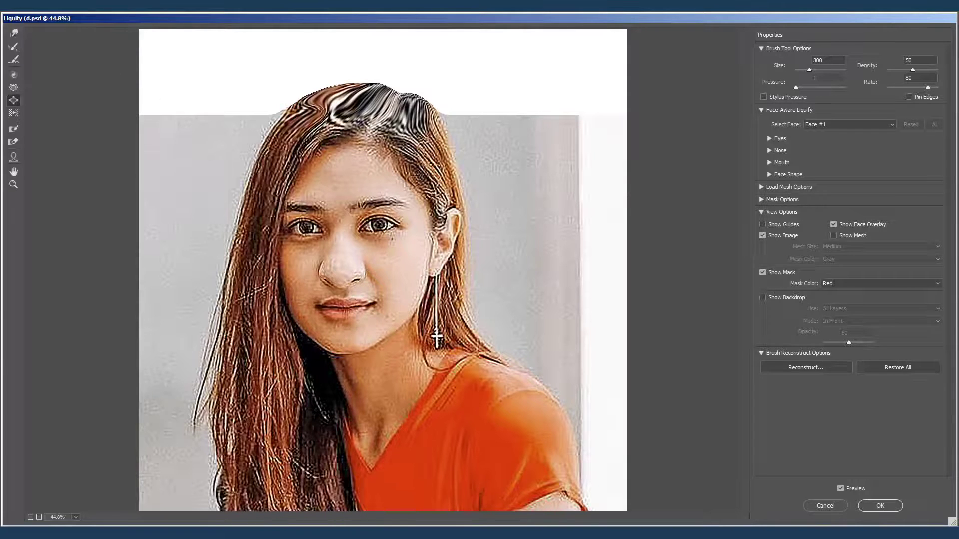
Lift the mouth corners with Forward Warp, pull the chin down at brush size 250, and discard the Liquify changes
left_click(14, 33)
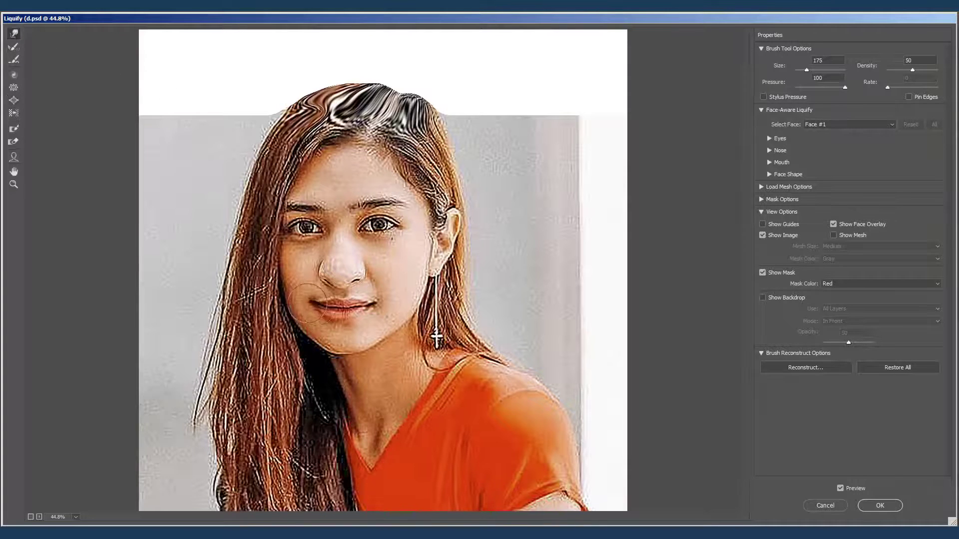
left_click_drag(376, 312, 374, 295)
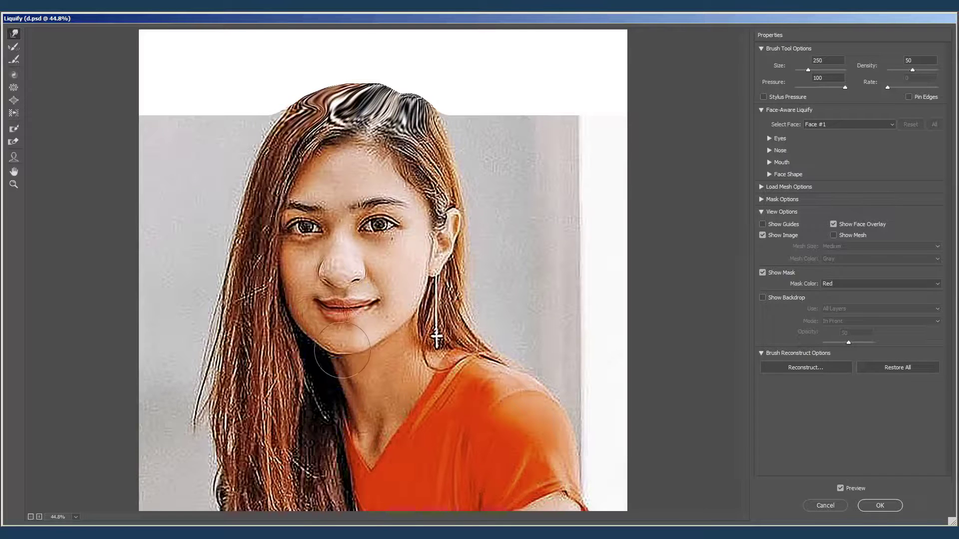
key("bracketright")
key("bracketright")
key("bracketright")
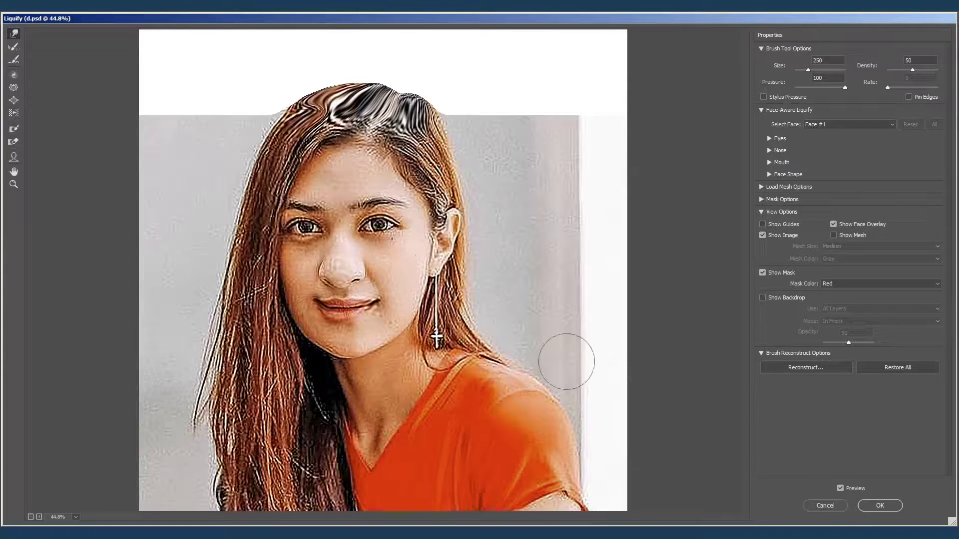
left_click(825, 506)
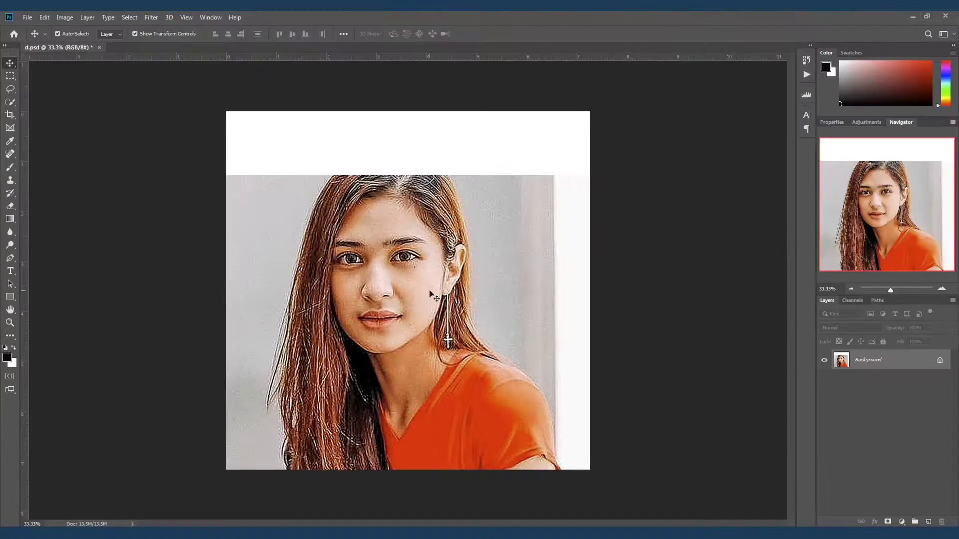